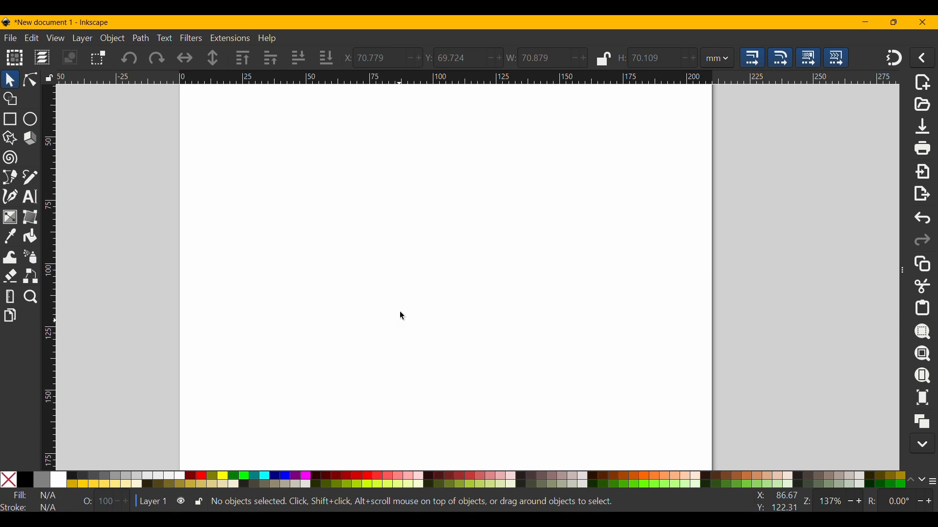
# Draw a red square about 53 × 53 mm on the page with the Rectangle tool.
pyautogui.press('r')
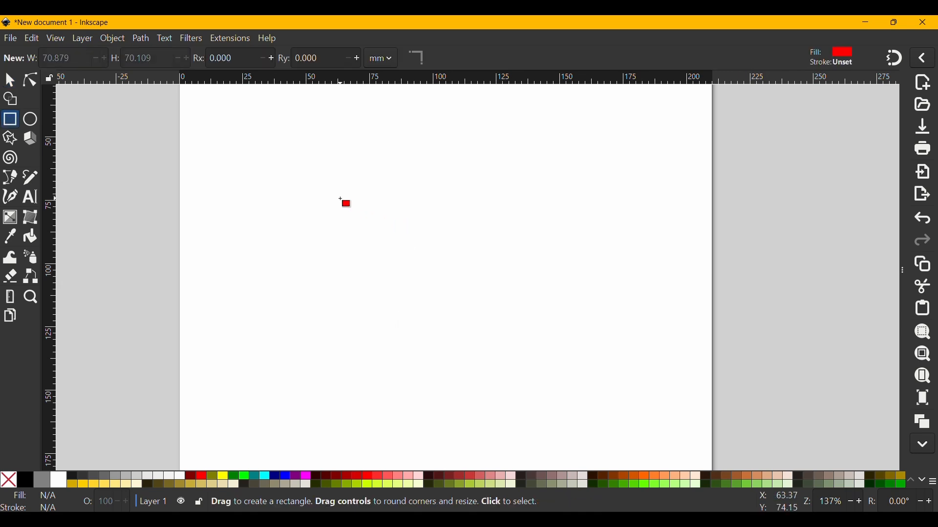
pyautogui.moveTo(340, 199); pyautogui.dragTo(476, 335)
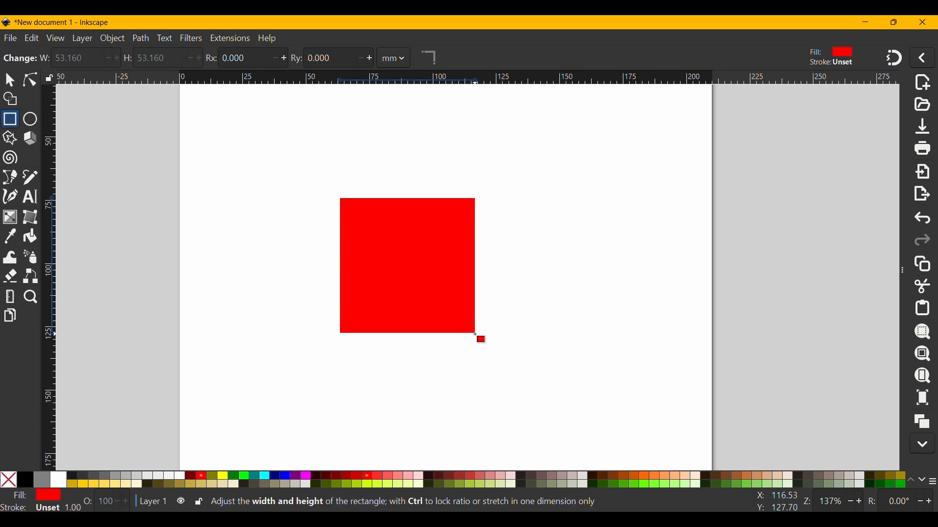
pyautogui.press('s')
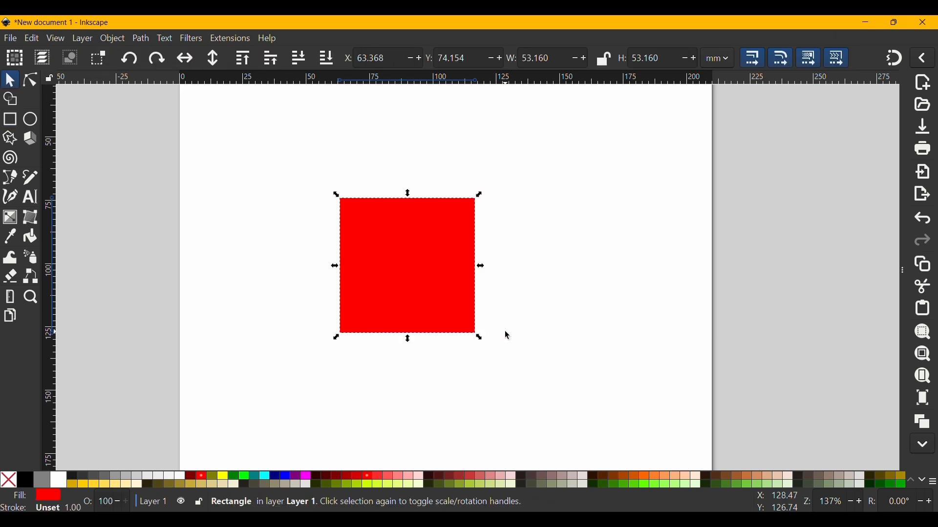
pyautogui.click(604, 292)
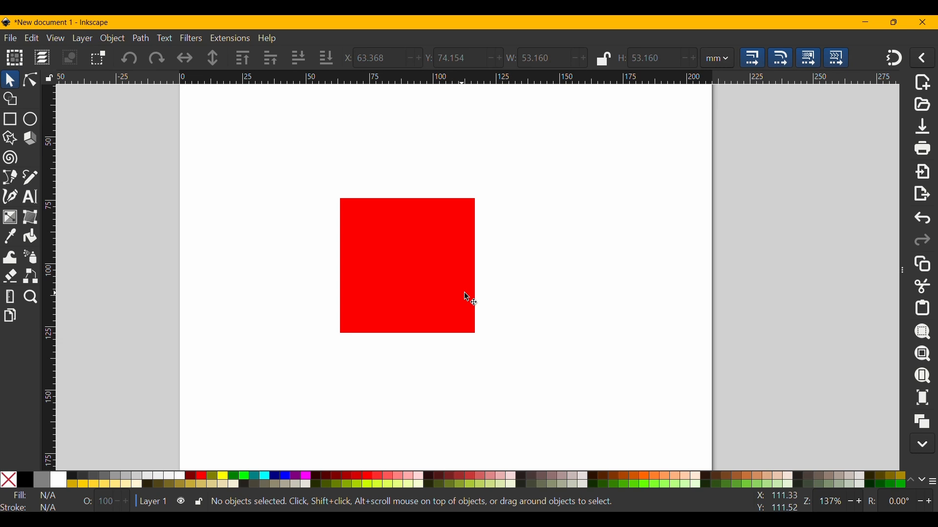
# Try stretching the selected square wider, then undo the resize.
pyautogui.click(10, 119)
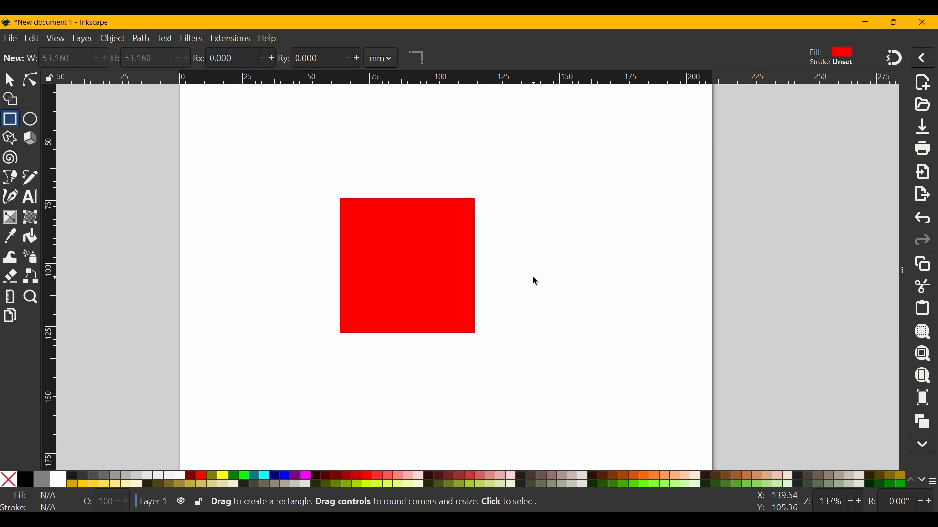
pyautogui.press('s')
pyautogui.click(458, 267)
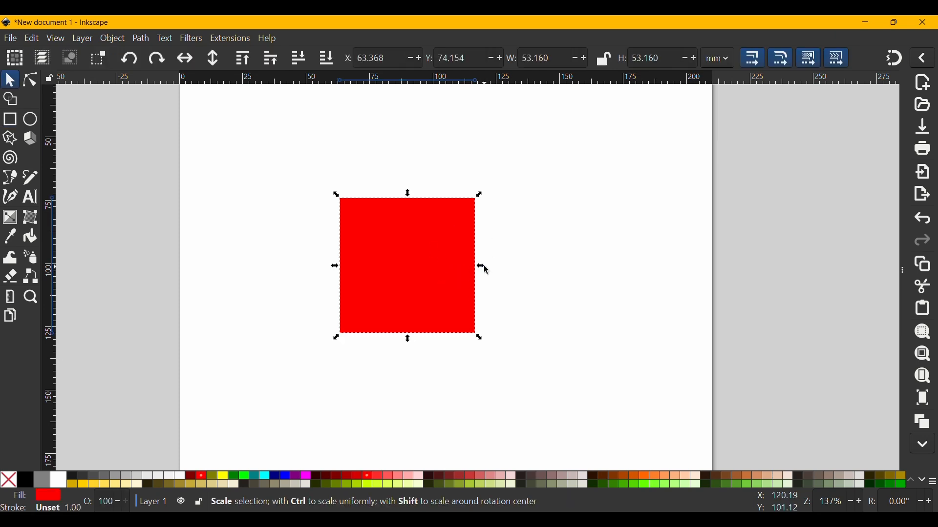
pyautogui.moveTo(487, 270); pyautogui.dragTo(517, 270)
pyautogui.hotkey('ctrl', 'z')
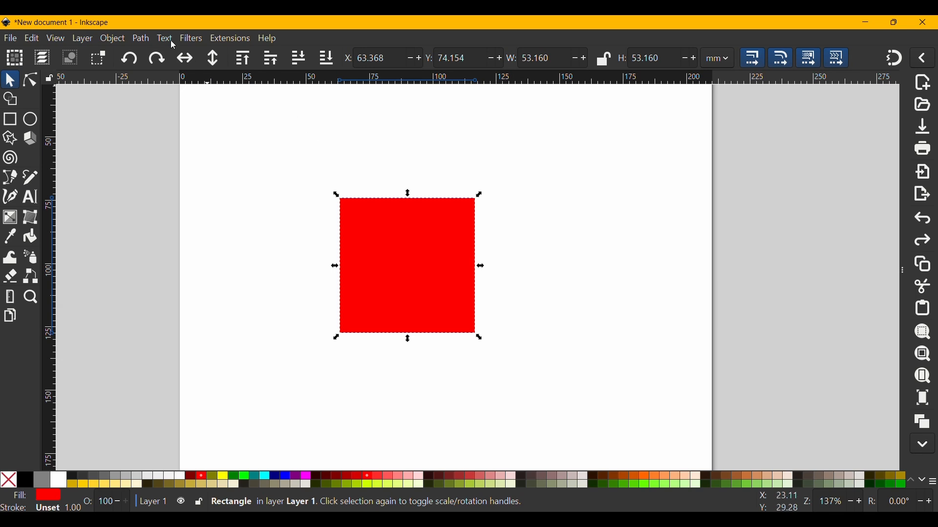
# Apply the Bevels › Button filter to the square.
pyautogui.click(188, 42)
pyautogui.moveTo(225, 90)
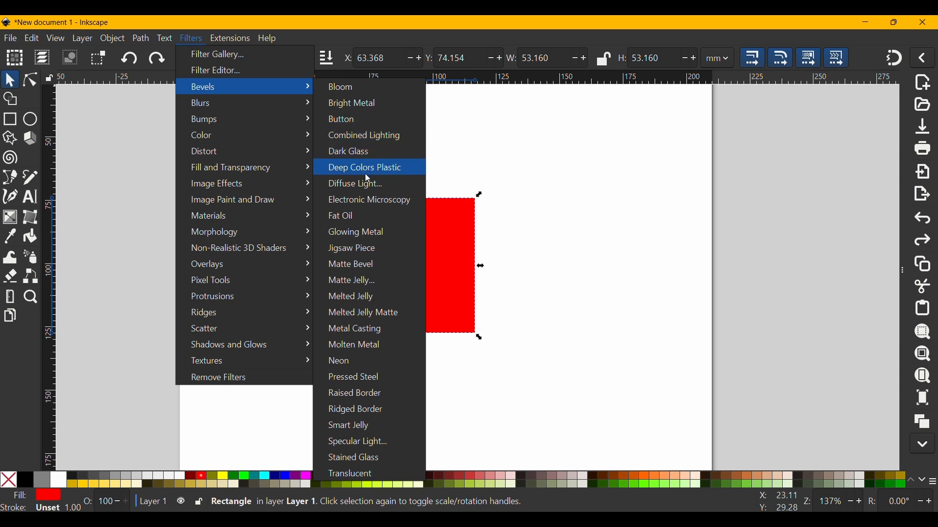
pyautogui.click(370, 127)
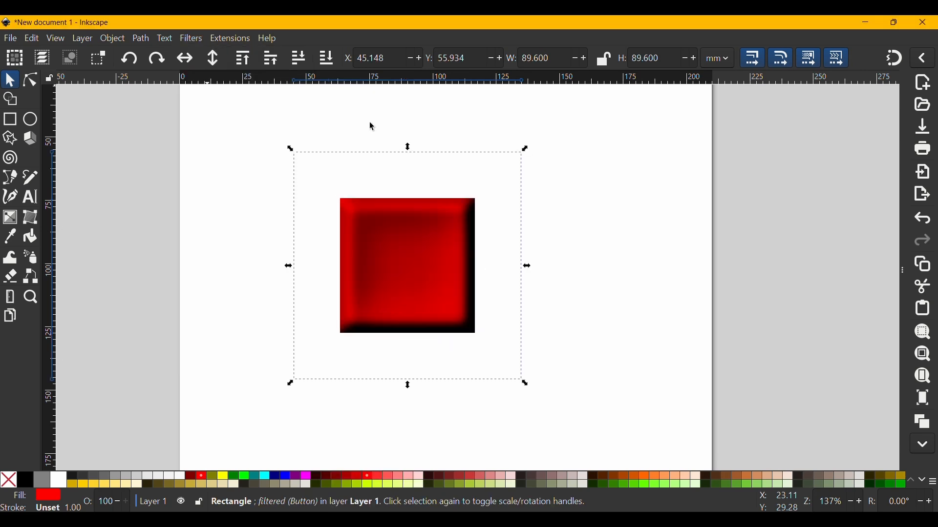
# Apply the Bevels › Raised Border filter to the square instead.
pyautogui.click(190, 39)
pyautogui.moveTo(259, 111)
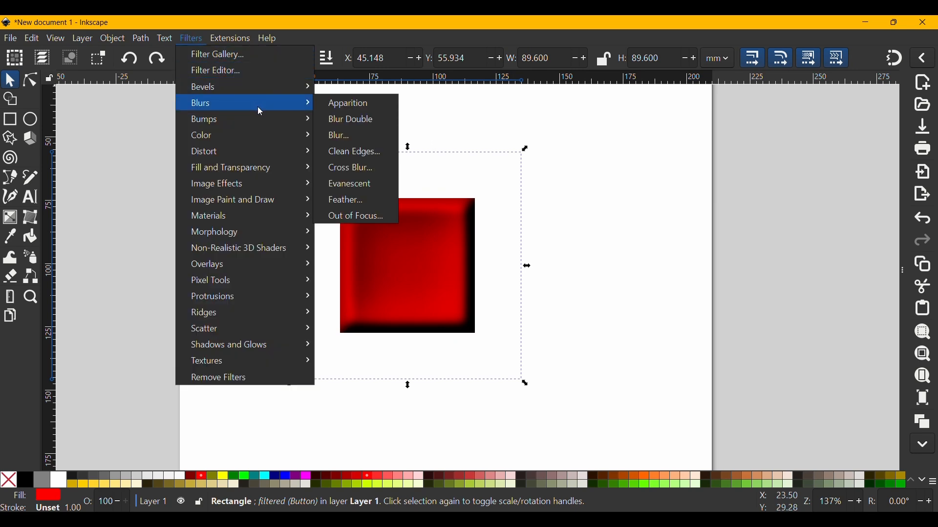
pyautogui.moveTo(275, 95)
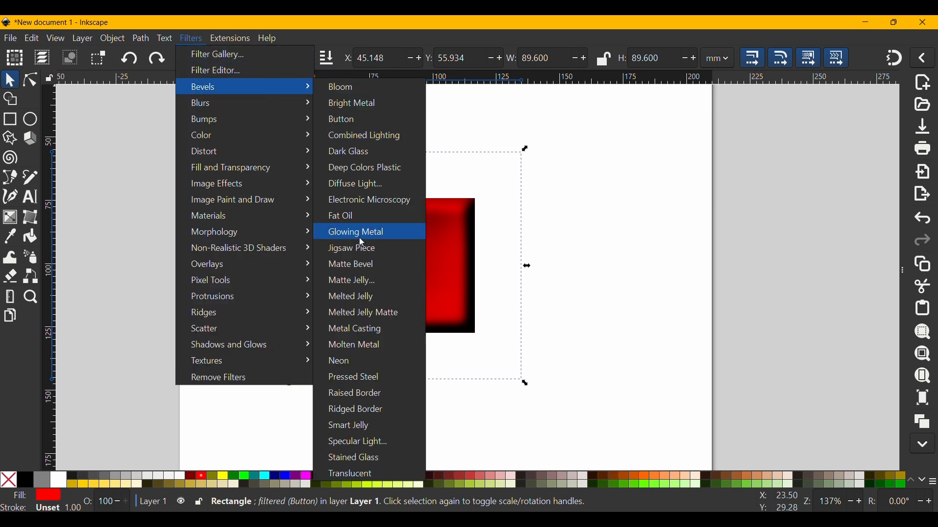
pyautogui.click(359, 394)
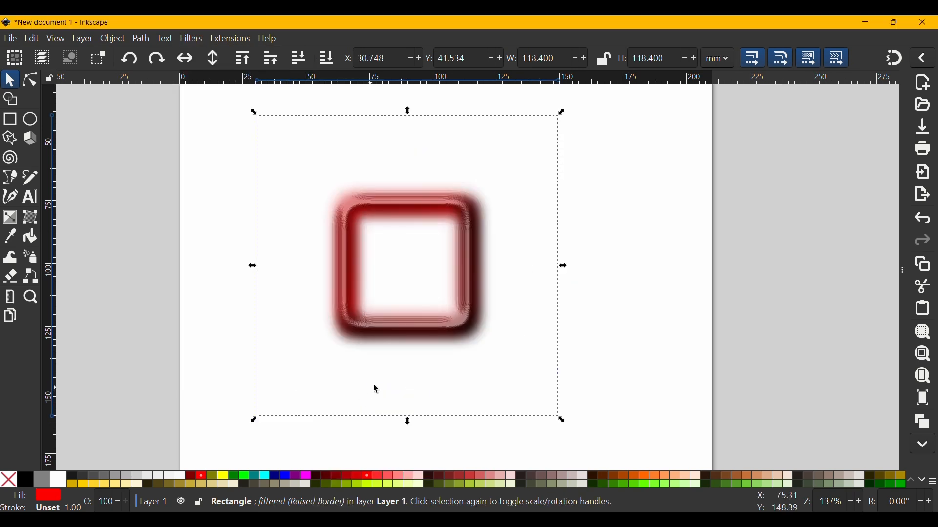
# Reselect the square and open the Filter Editor, placing the dialog beside the drawing.
pyautogui.moveTo(485, 320); pyautogui.dragTo(449, 301)
pyautogui.moveTo(339, 251); pyautogui.dragTo(396, 293)
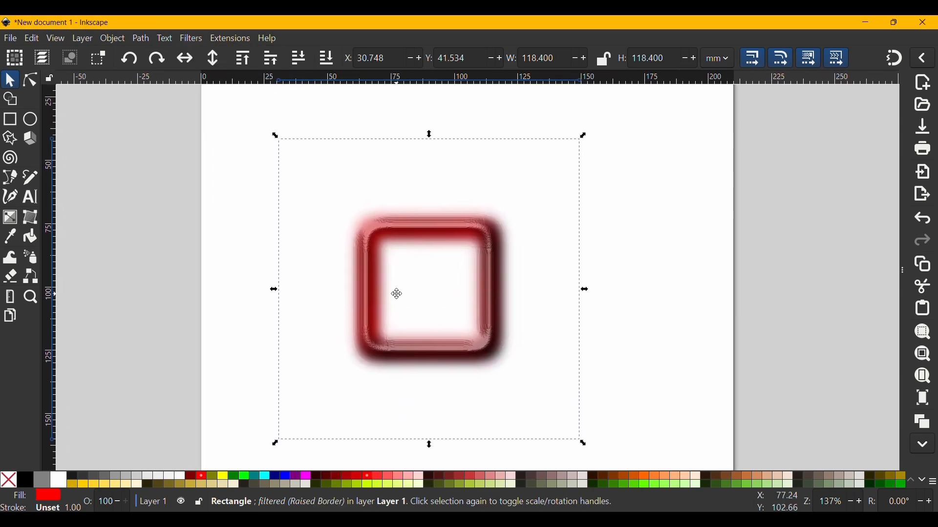
pyautogui.click(588, 343)
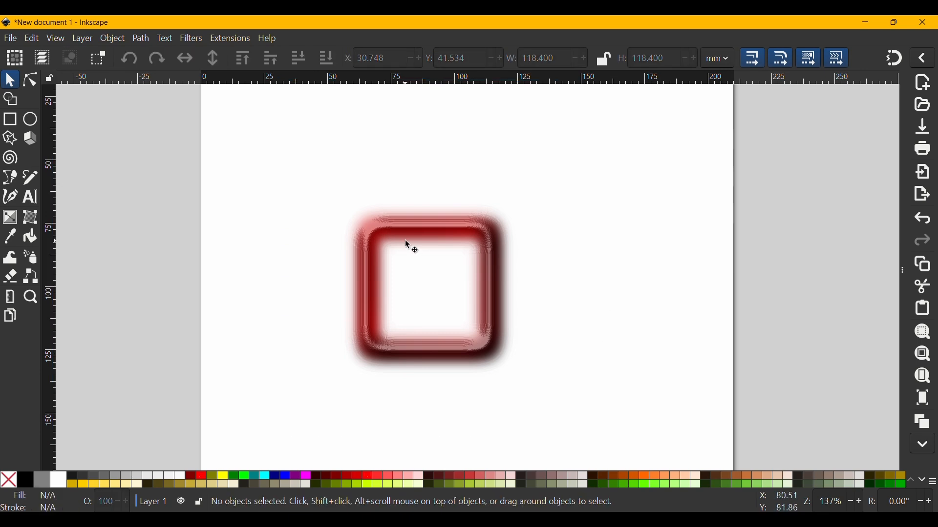
pyautogui.click(485, 227)
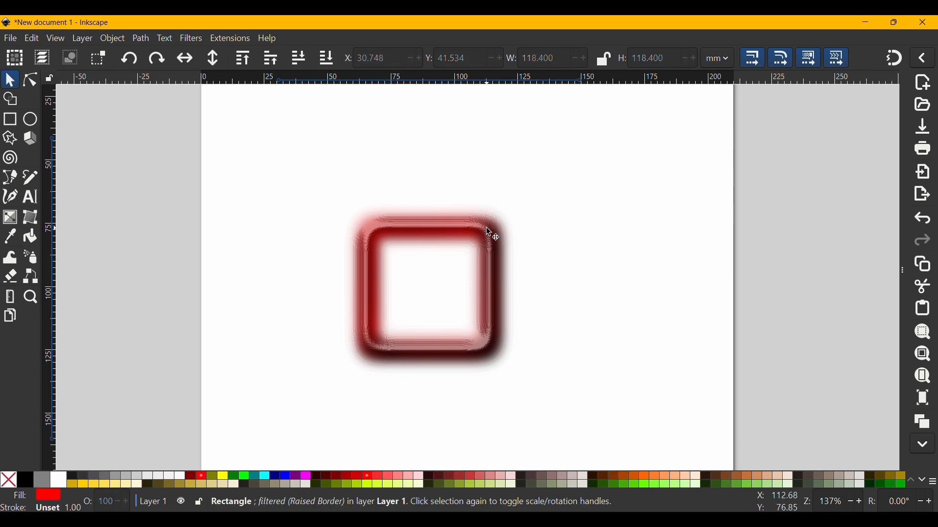
pyautogui.click(192, 38)
pyautogui.click(202, 70)
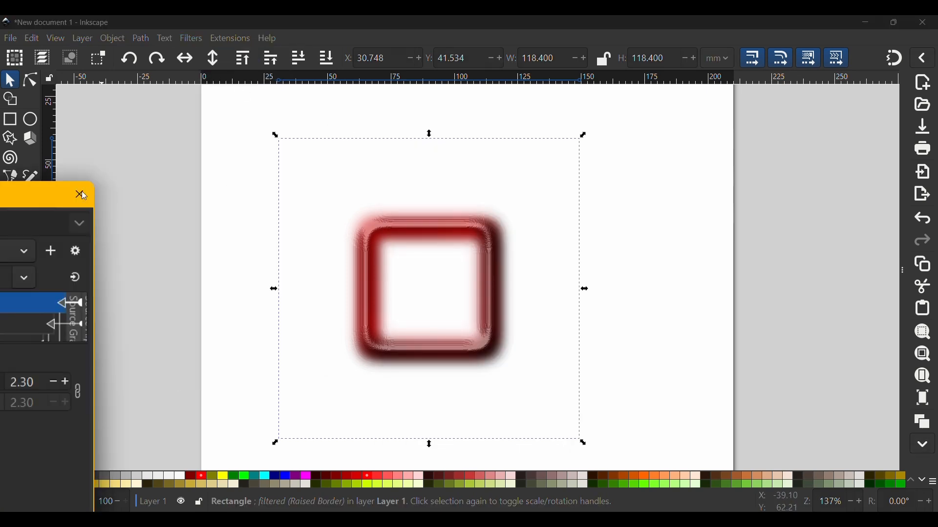
pyautogui.moveTo(83, 196); pyautogui.dragTo(846, 113)
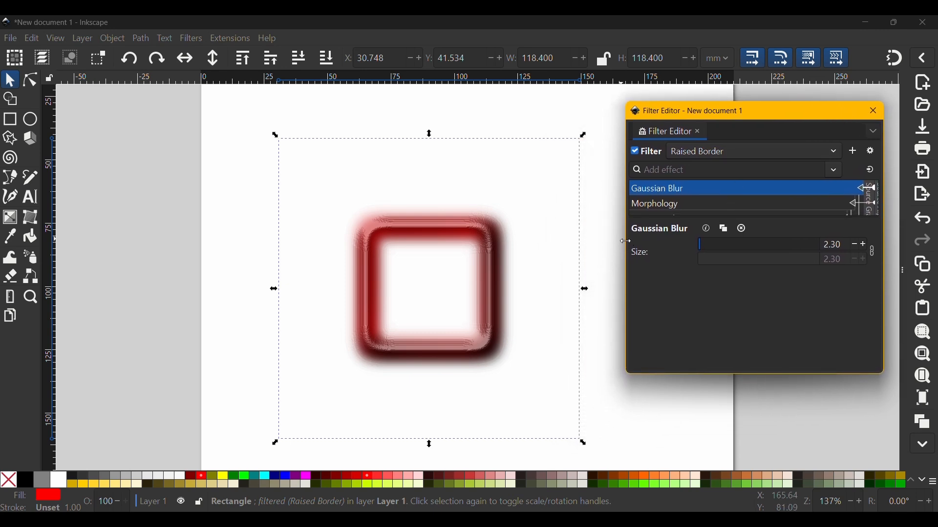
pyautogui.moveTo(626, 241); pyautogui.dragTo(440, 241)
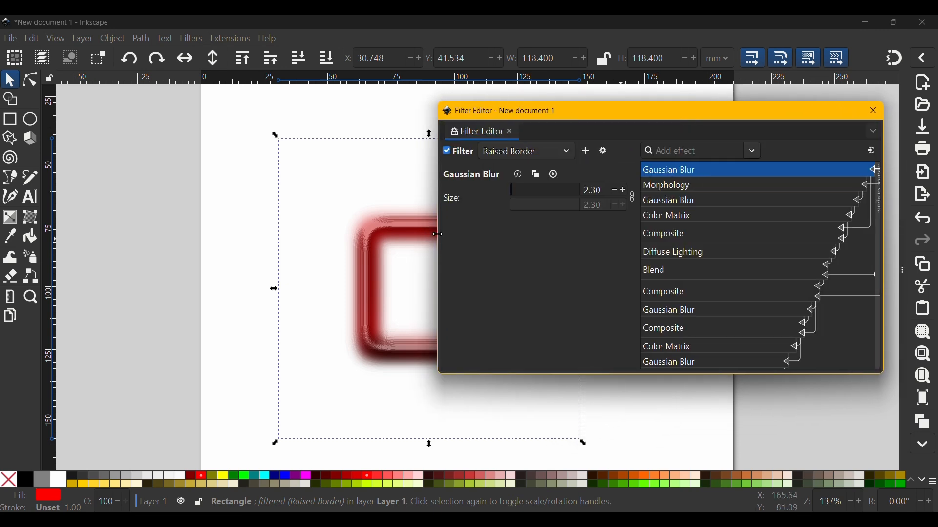
# Inspect the Morphology, Gaussian Blur, Color Matrix and Diffuse Lighting primitives of the Raised Border filter.
pyautogui.click(672, 186)
pyautogui.click(672, 203)
pyautogui.click(672, 218)
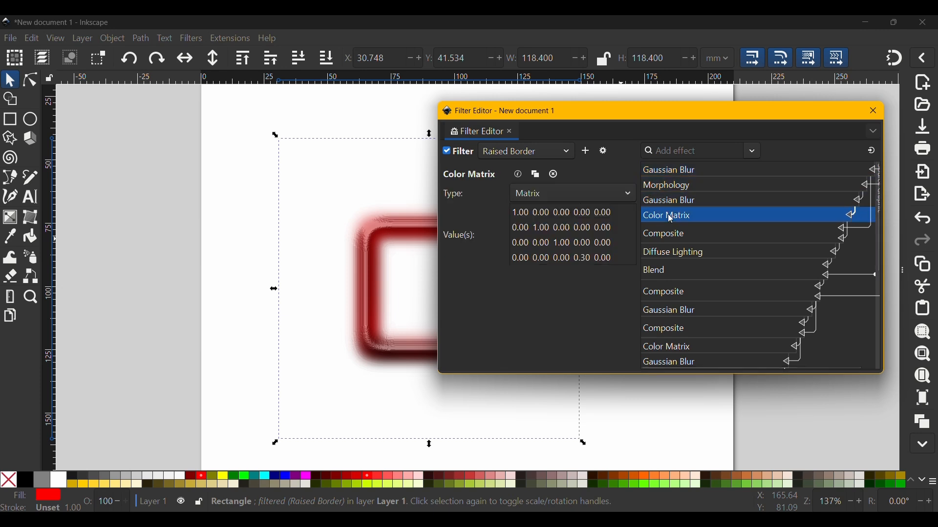
pyautogui.click(662, 254)
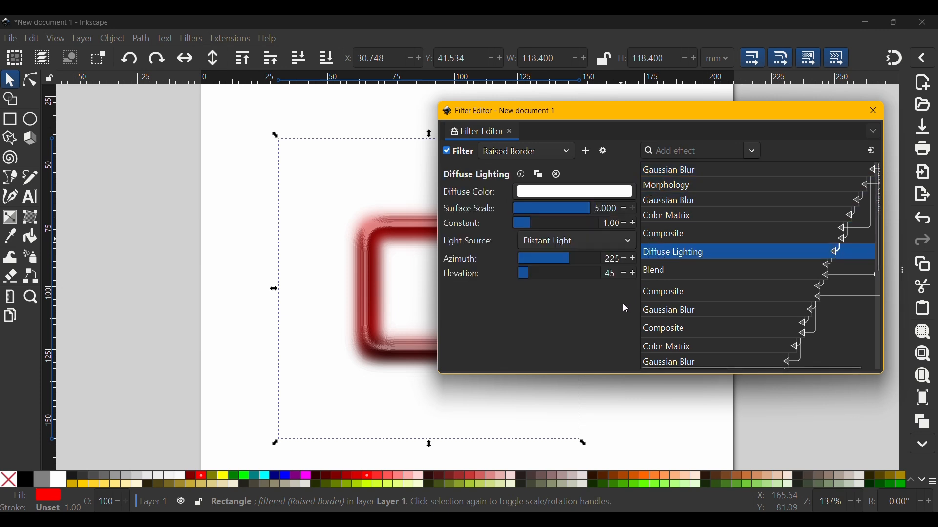
# Examine the Diffuse Lighting colour and scroll through the filter's primitive list.
pyautogui.moveTo(685, 116); pyautogui.dragTo(253, 138)
pyautogui.middleClick(576, 231)
pyautogui.moveTo(463, 256); pyautogui.dragTo(690, 224)
pyautogui.click(311, 177)
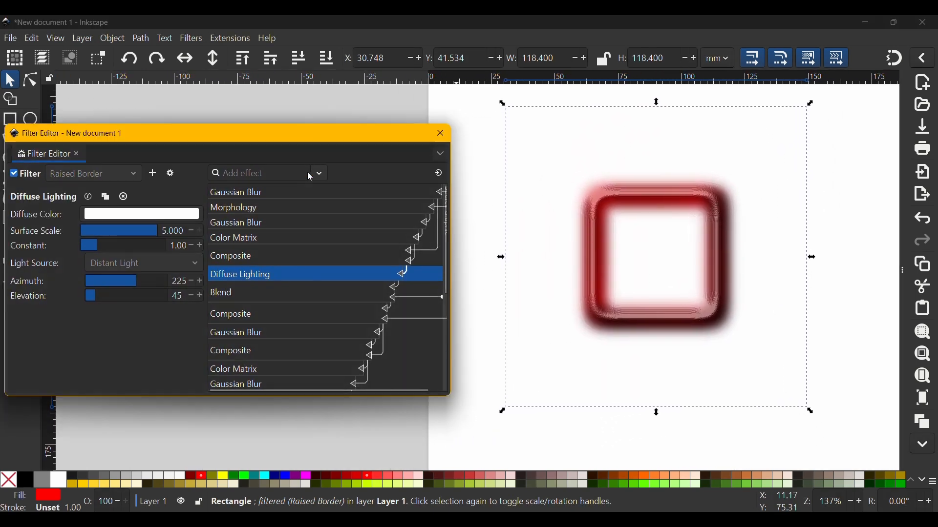
pyautogui.click(174, 215)
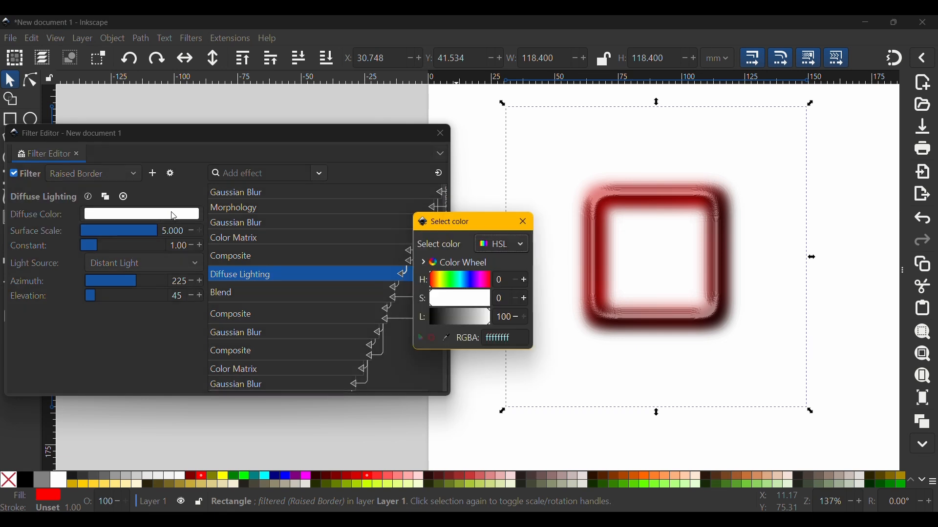
pyautogui.click(523, 221)
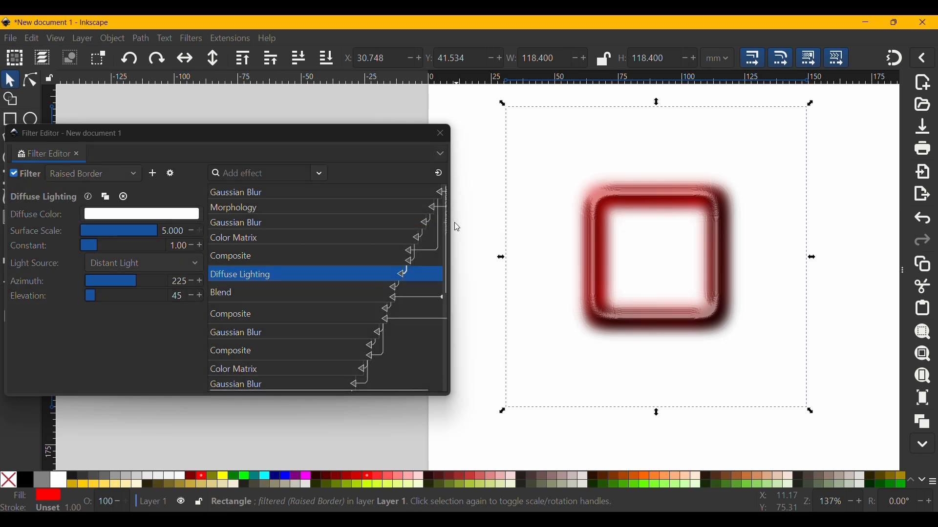
pyautogui.scroll(-1, 276, 241)
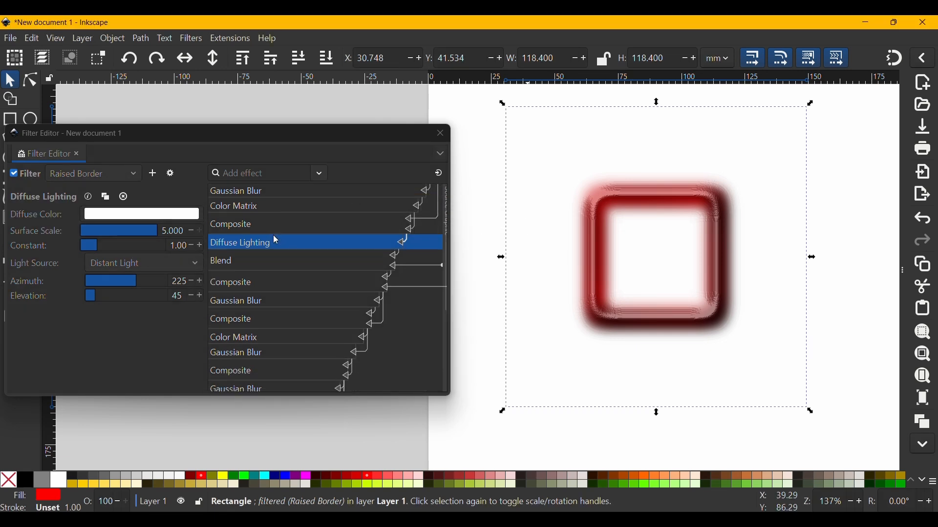
pyautogui.scroll(-2, 276, 240)
pyautogui.scroll(4, 276, 240)
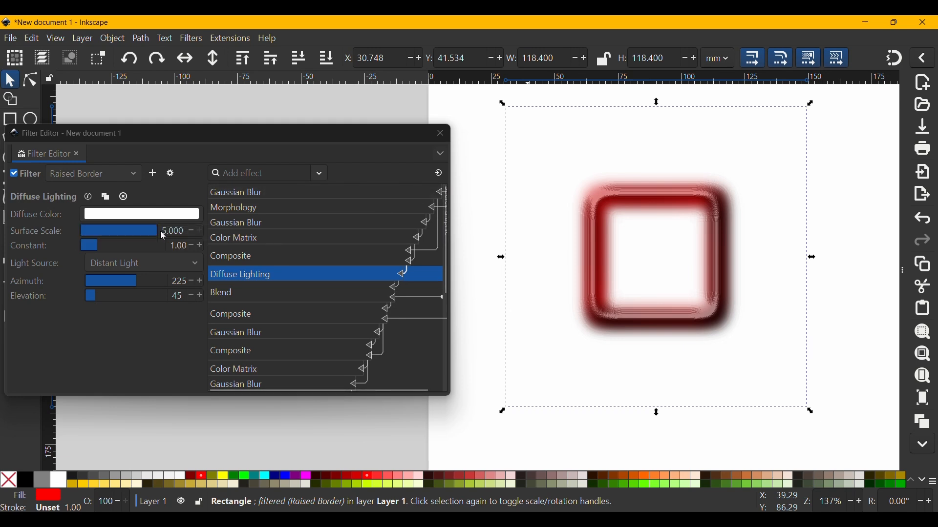
# Try setting the Diffuse Lighting colour to a dark green with hue 116, saturation 37 and lightness 34.
pyautogui.click(163, 215)
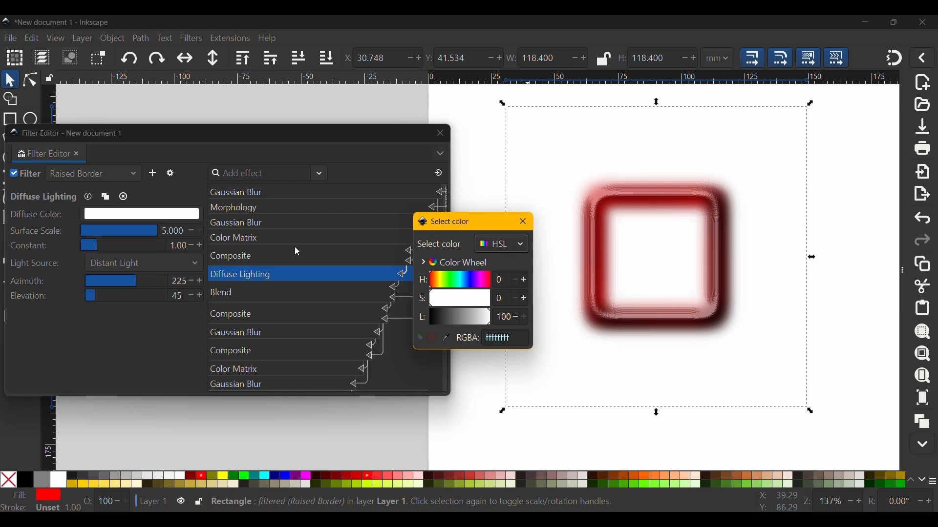
pyautogui.click(452, 288)
pyautogui.click(452, 300)
pyautogui.click(472, 316)
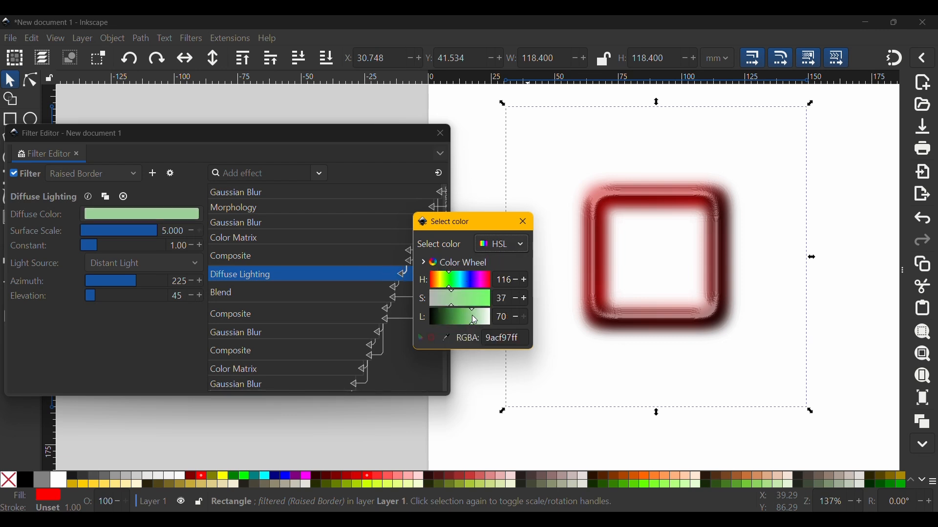
pyautogui.click(464, 316)
pyautogui.click(450, 315)
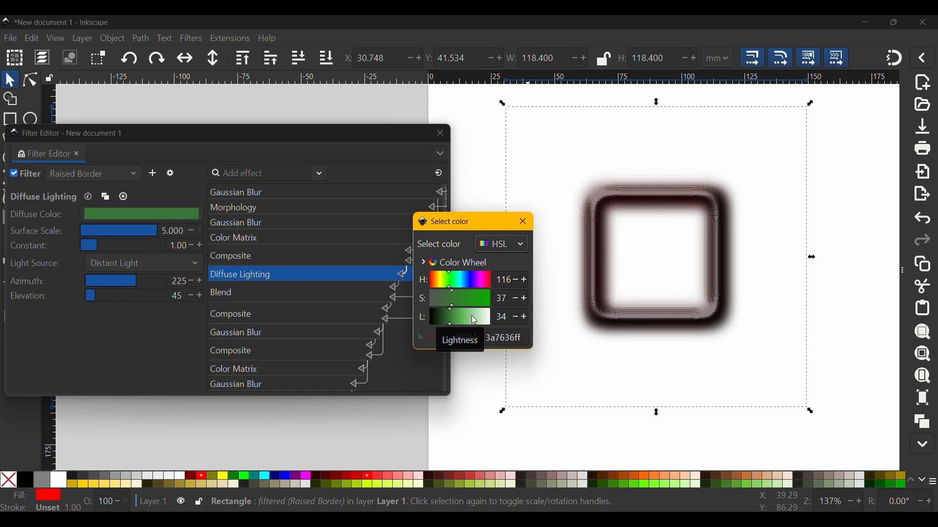
pyautogui.moveTo(471, 317); pyautogui.dragTo(493, 318)
pyautogui.click(522, 223)
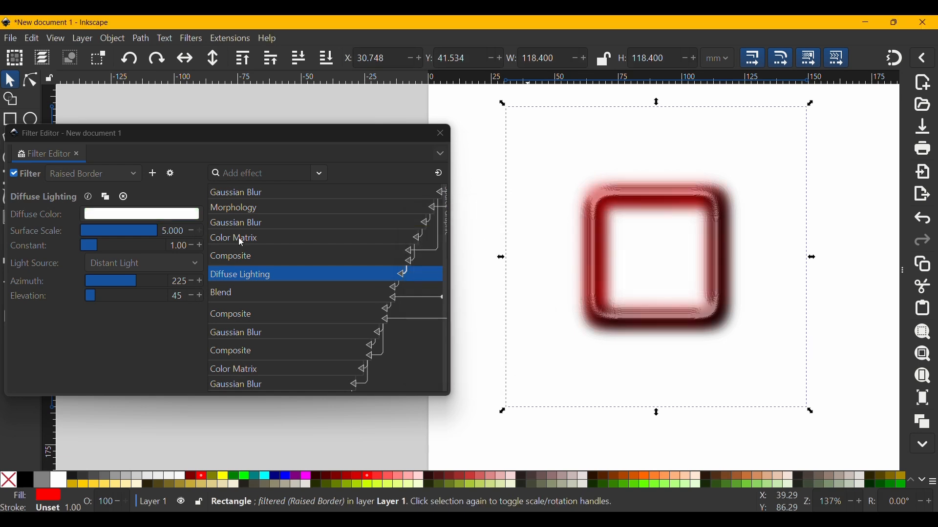
# Remove all filters from the square.
pyautogui.click(635, 245)
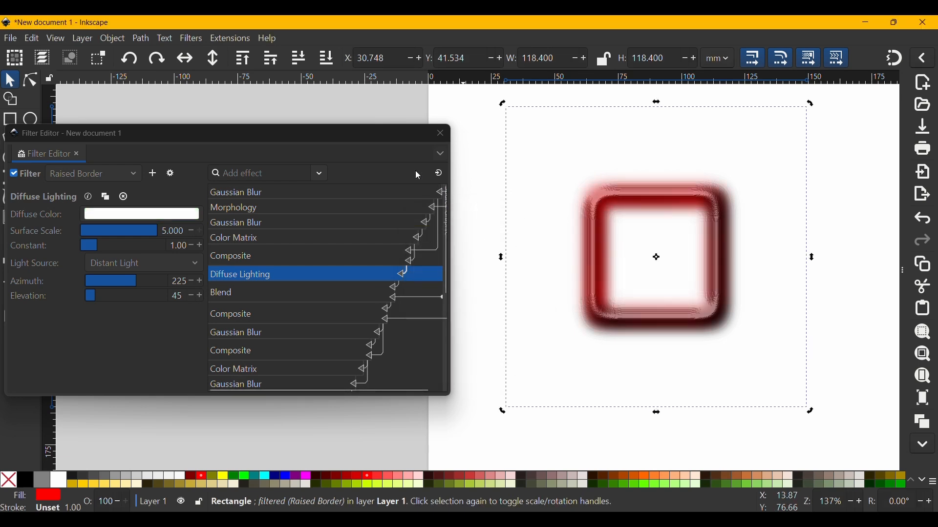
pyautogui.click(191, 39)
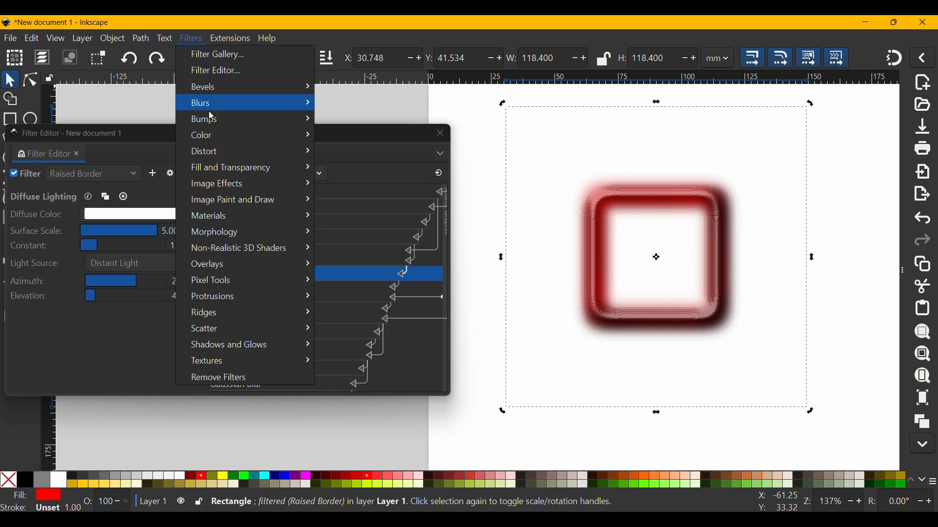
pyautogui.click(250, 377)
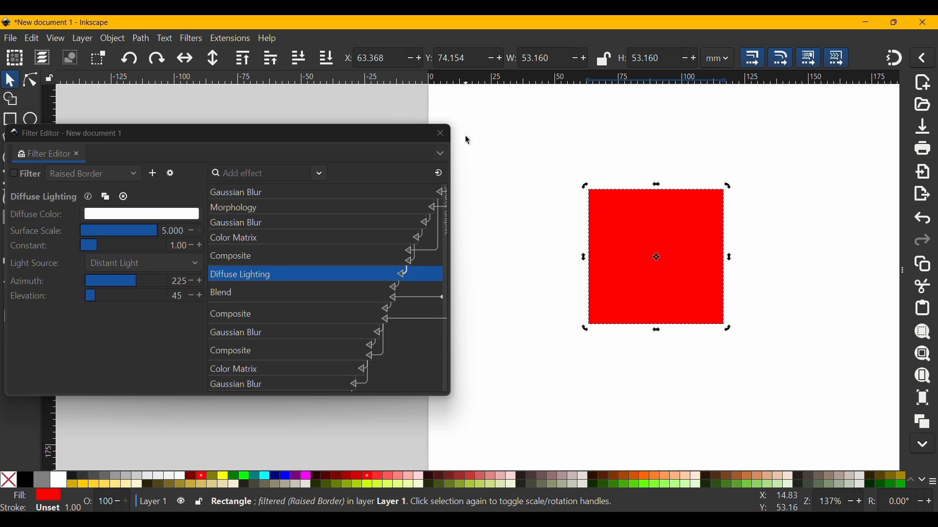
# Re-enable the Raised Border filter on the square from the Filter Editor.
pyautogui.click(411, 134)
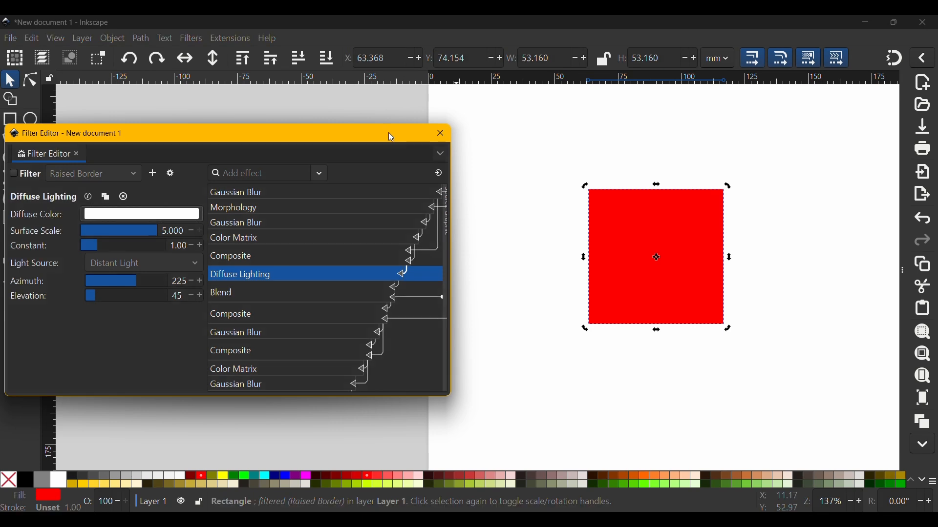
pyautogui.moveTo(388, 132); pyautogui.dragTo(424, 135)
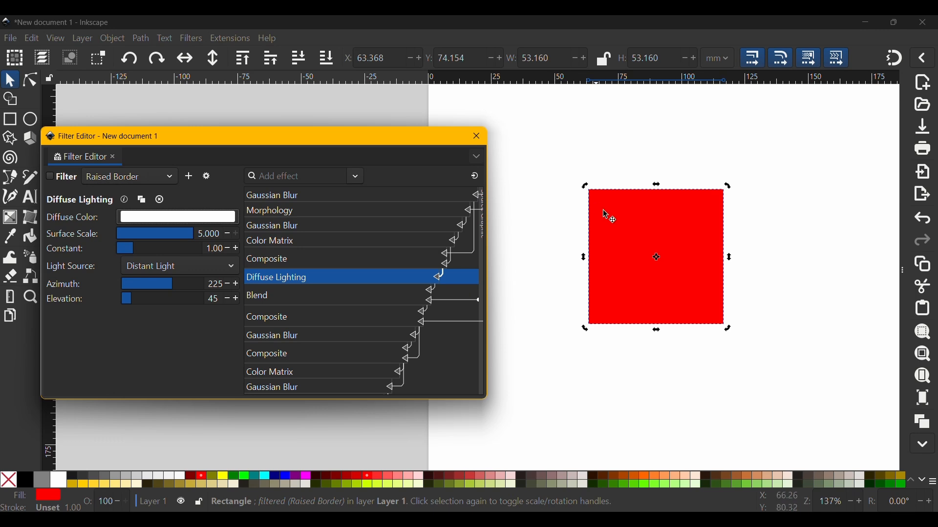
pyautogui.moveTo(624, 224); pyautogui.dragTo(627, 222)
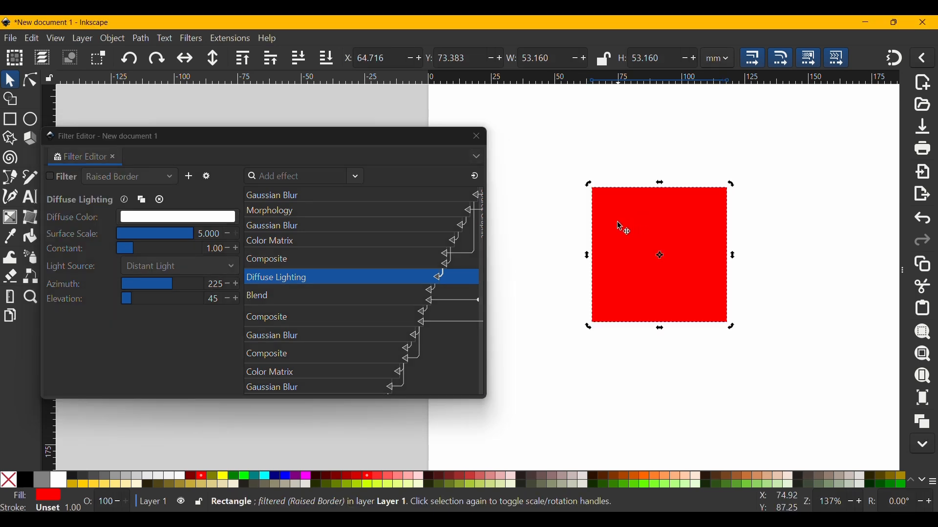
pyautogui.click(62, 177)
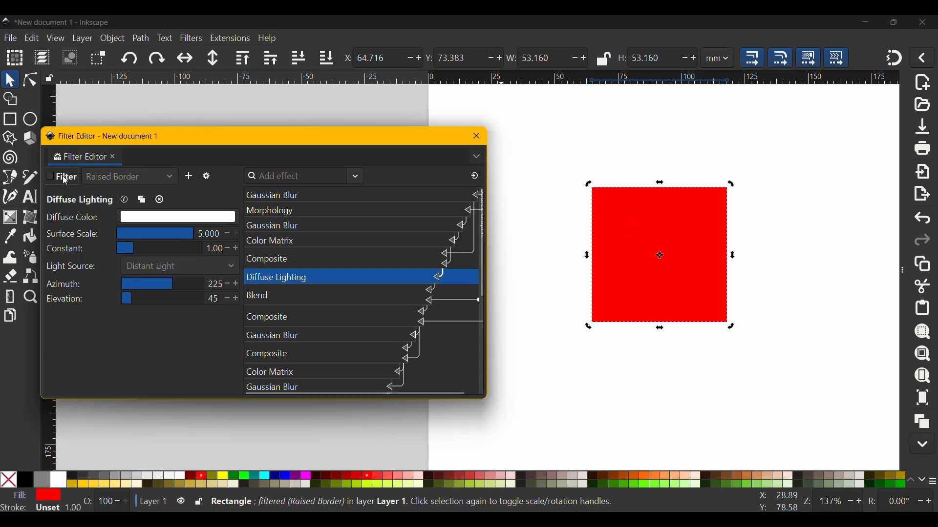
pyautogui.click(53, 177)
pyautogui.click(53, 176)
pyautogui.click(52, 178)
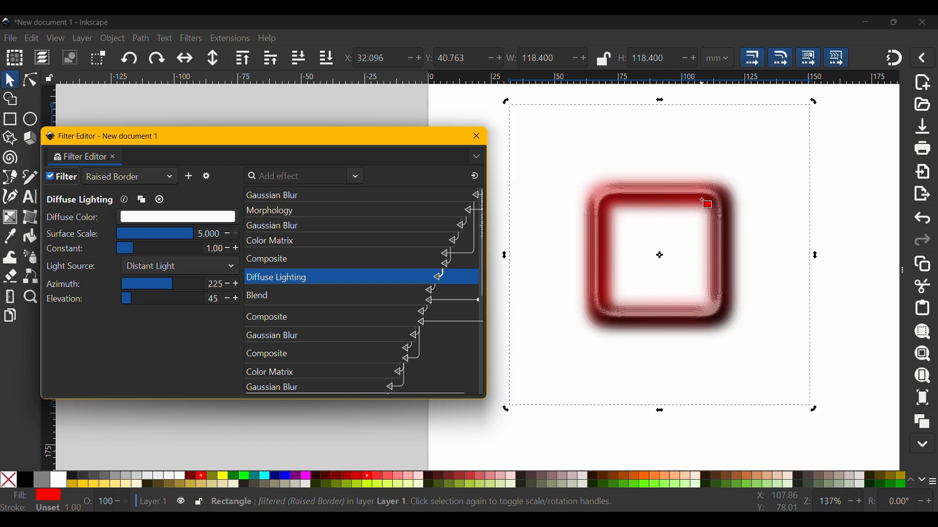
# Round the square's corners with the Rectangle tool to a radius of about 26.6 mm, making a ring.
pyautogui.press('r')
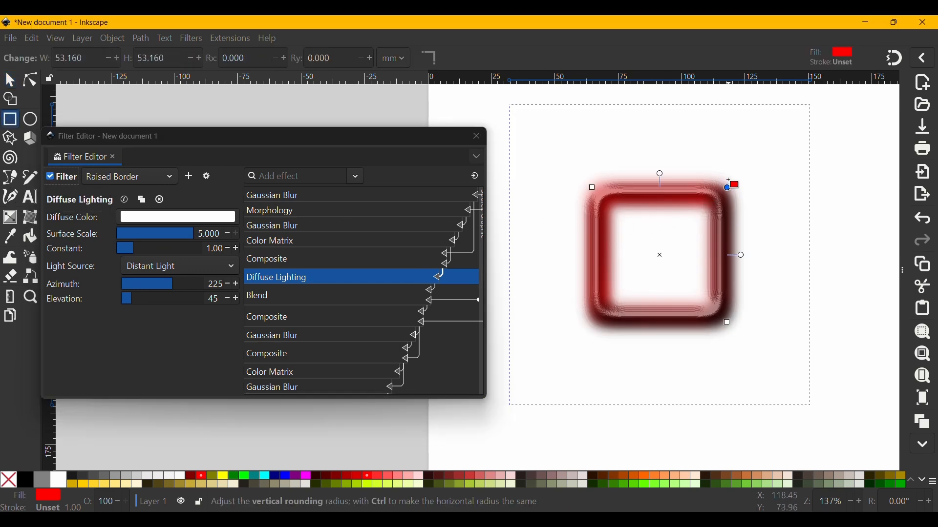
pyautogui.moveTo(731, 183); pyautogui.dragTo(730, 280)
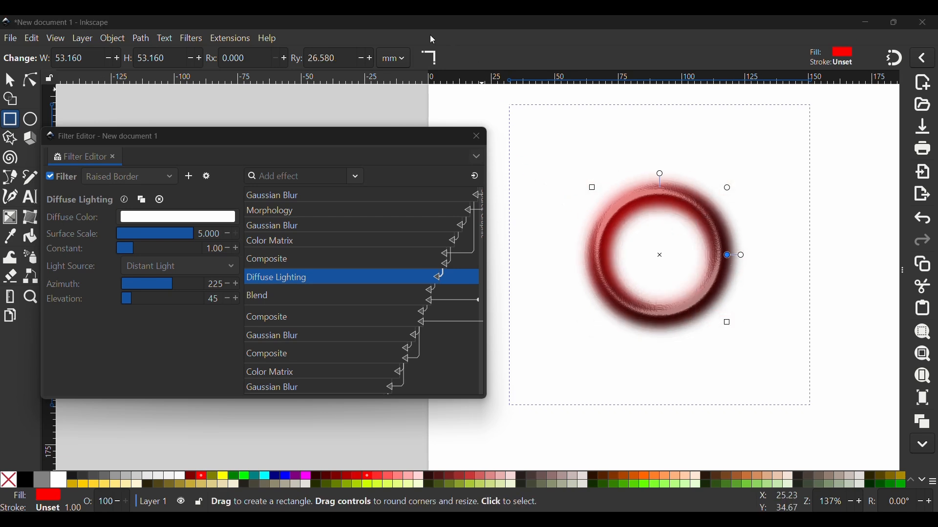